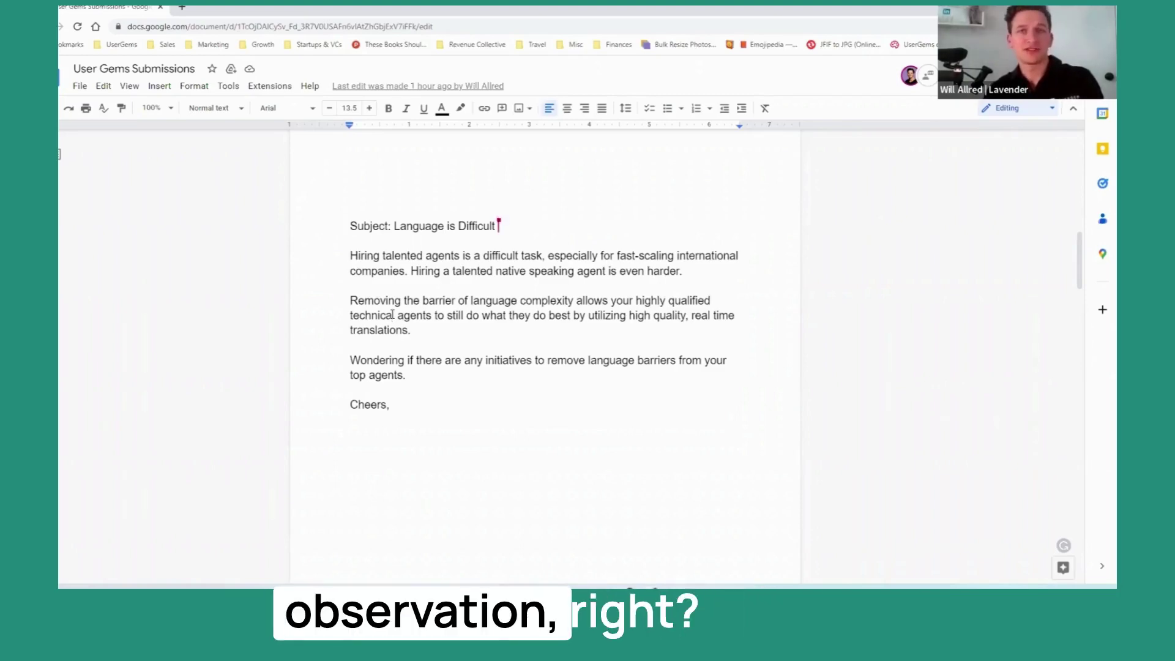
Start a new line below the subject for the opening 'Looks like you're bringing on agents…'.
key(Return)
key(Return)
text(Instead of trying to find a needle in a haystack, we offer tools to 1000's of international companies that levels up their ability to sound native.)
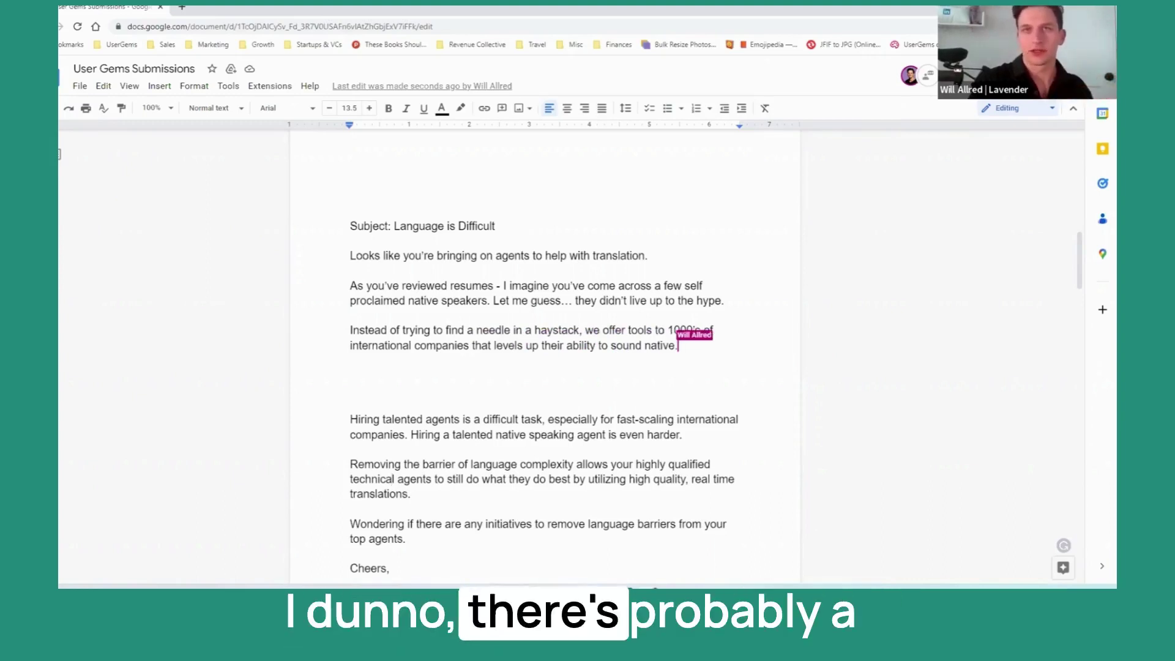
Start a new paragraph below the offer for 'If you're still hiring for it…'.
key(Return)
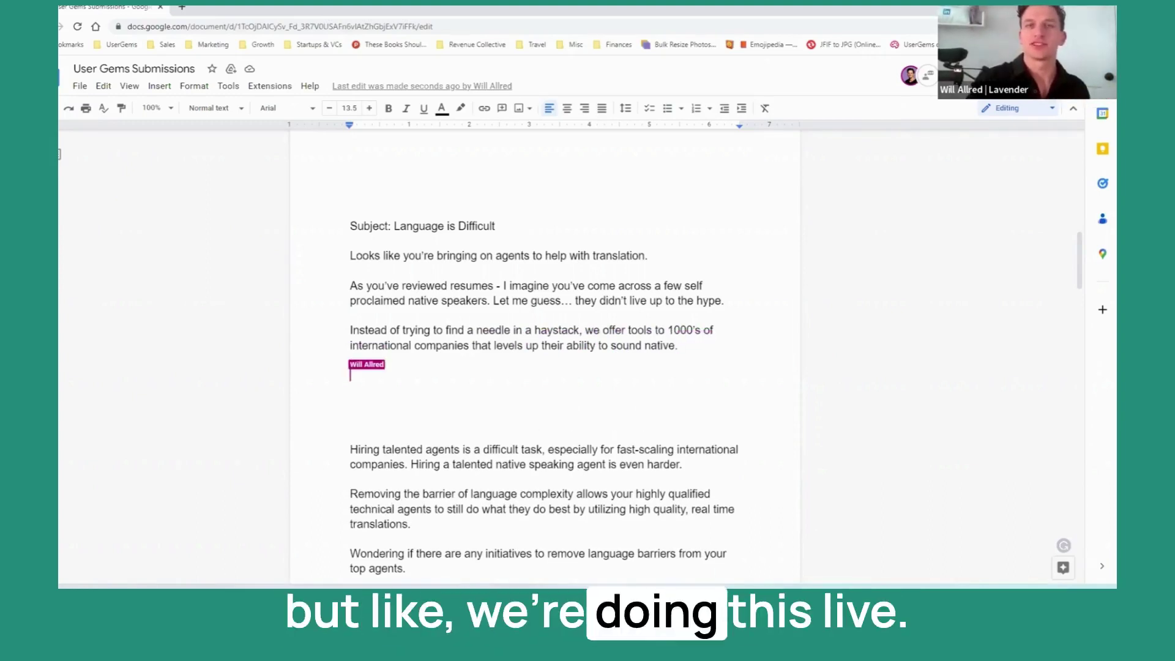
text(If you’r)
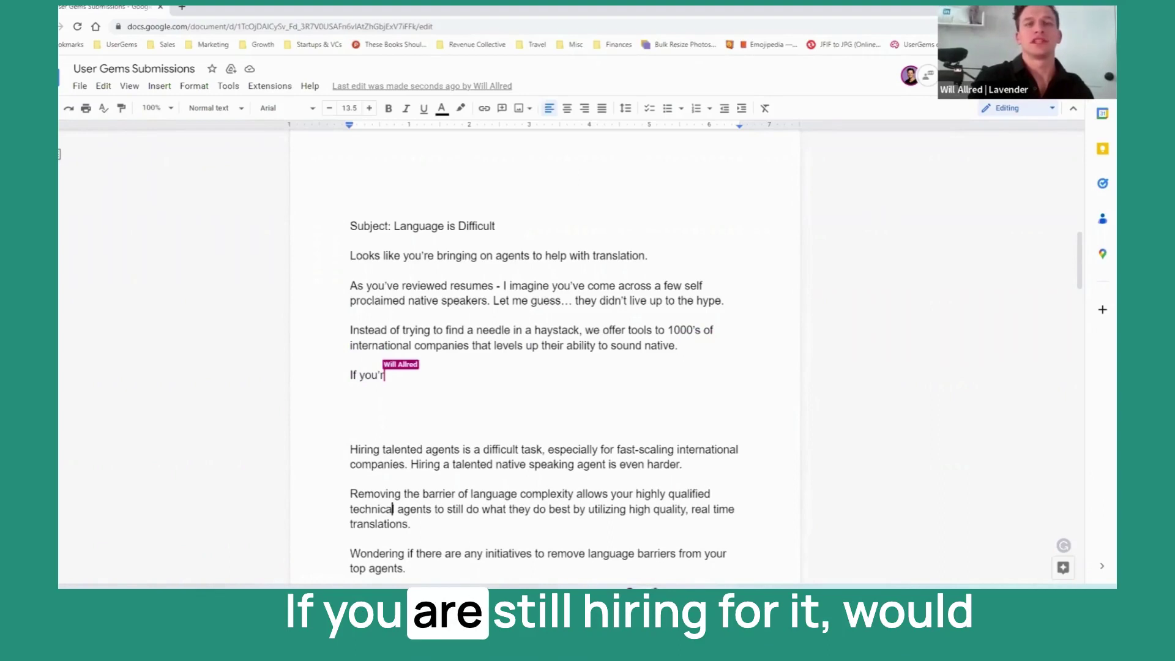
text(e still hiring for)
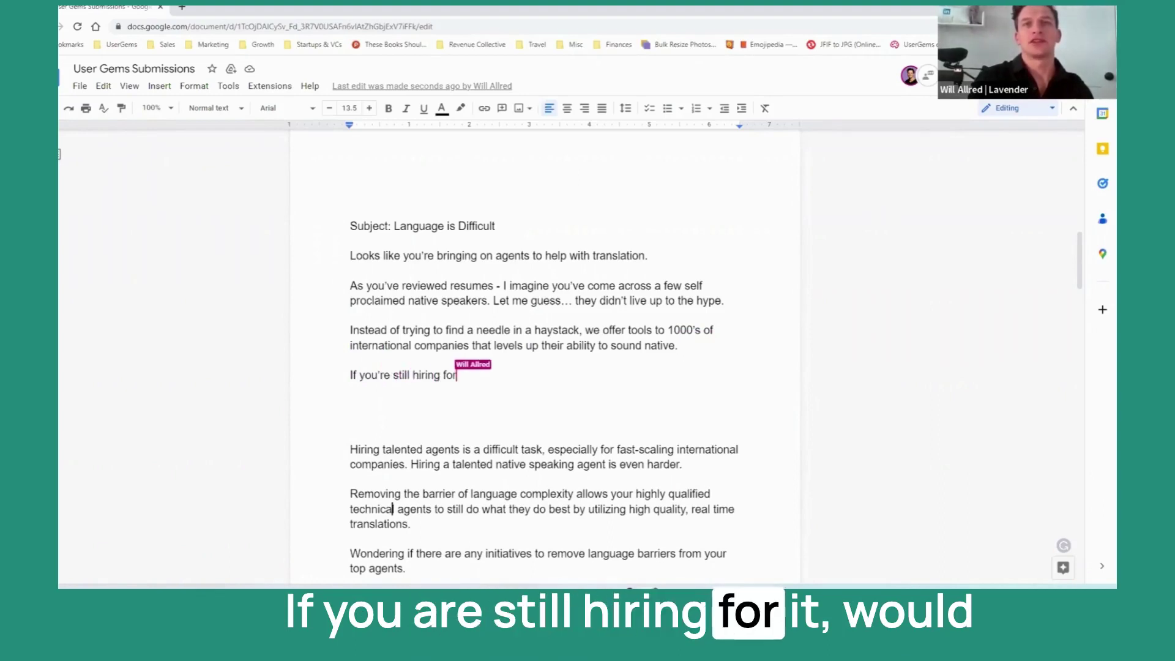
text( it, would)
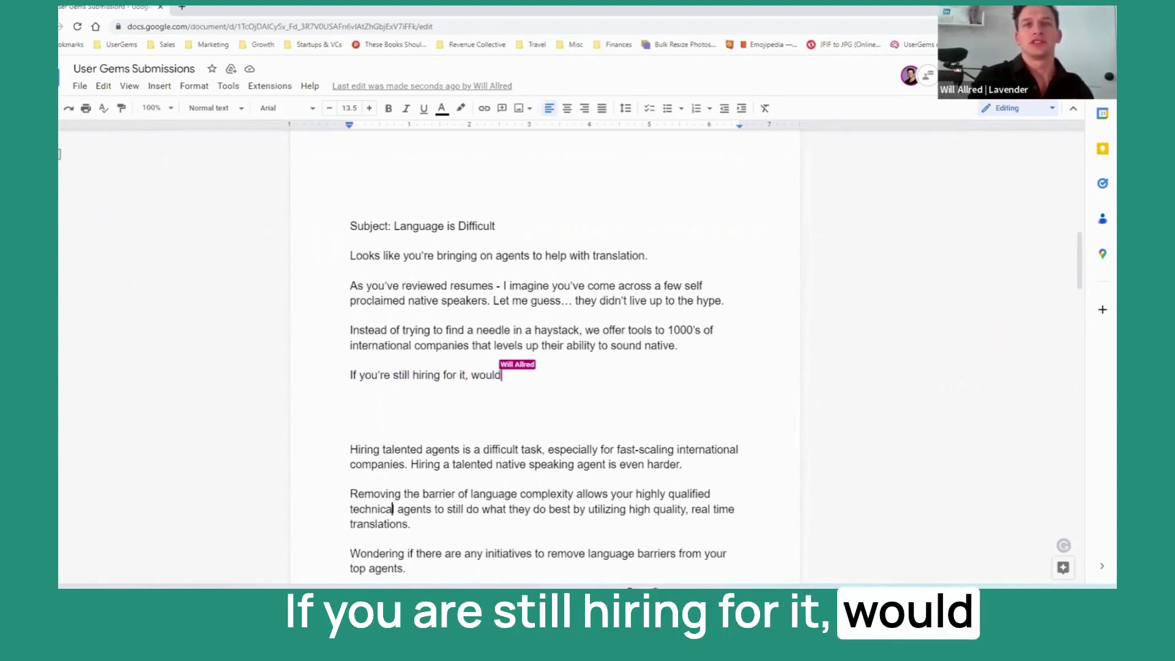
text( love to s)
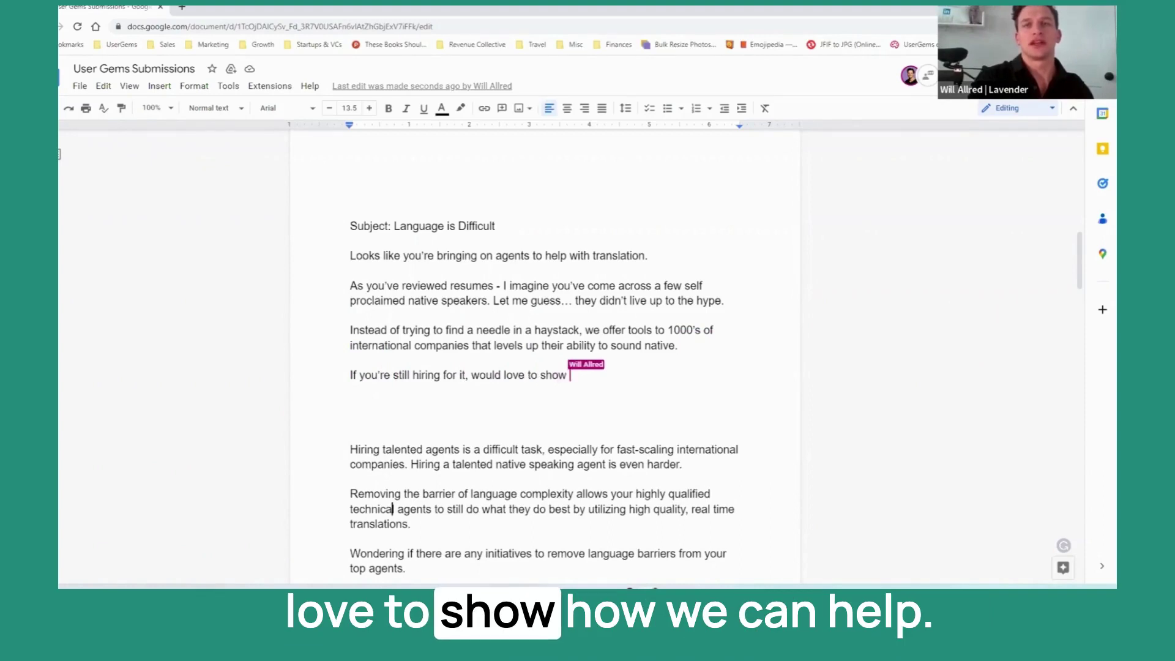
text(how how we can hel)
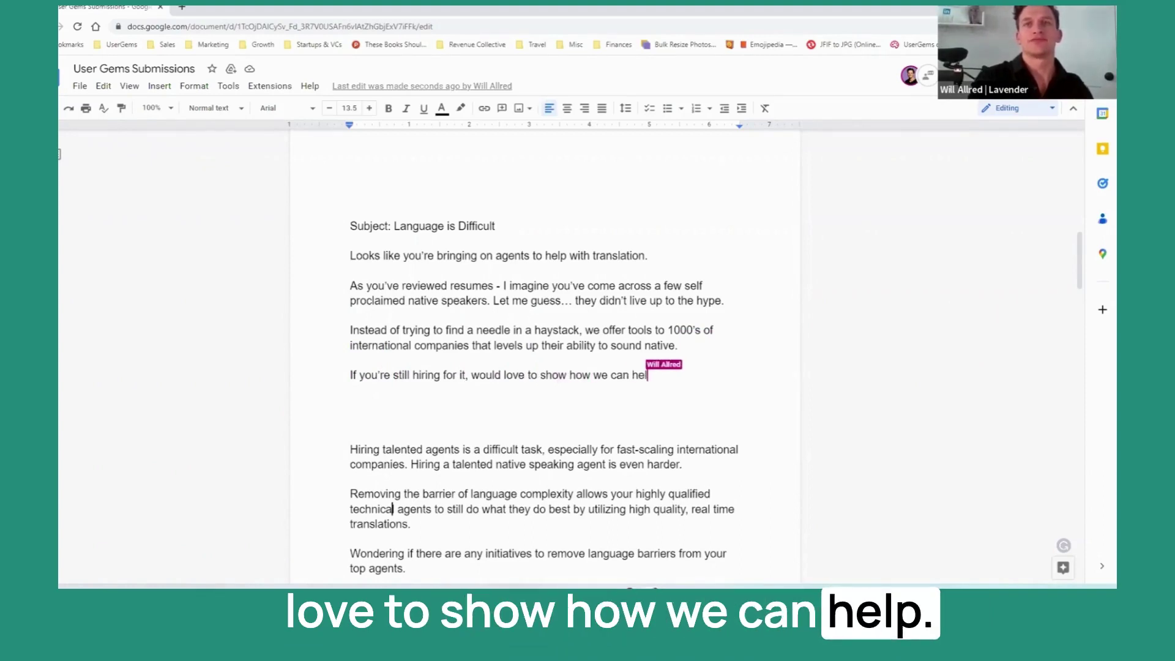